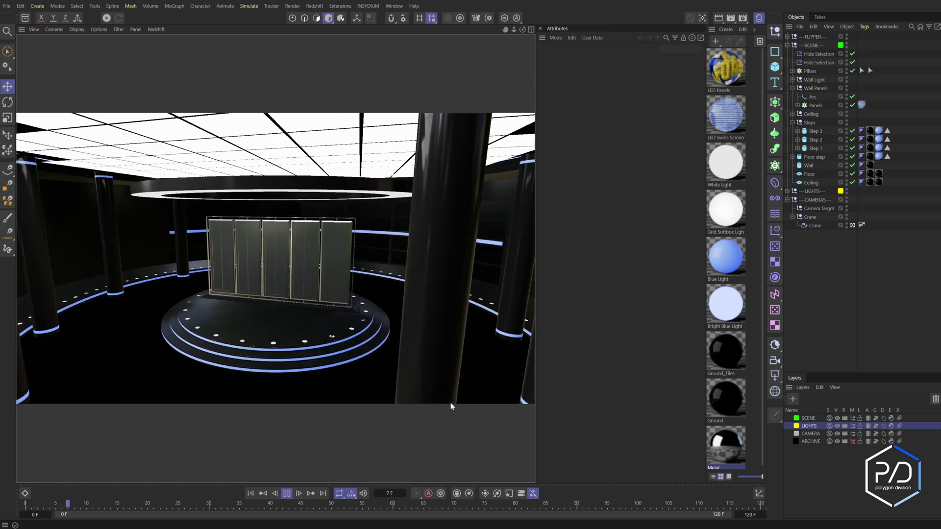
# - Stop playback, select Step 1, show viewport gizmos and adjust its 1500 cm radius
pyautogui.press('F8')
pyautogui.click(405, 372)
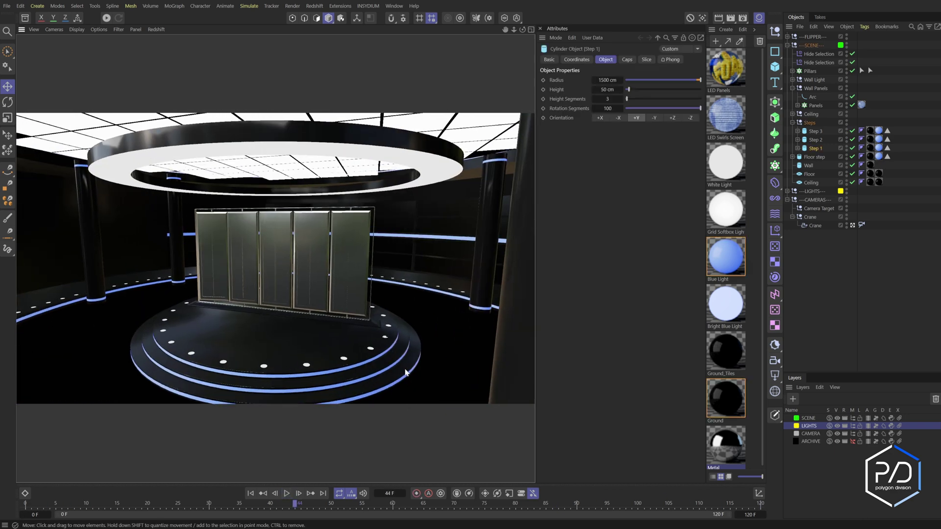
pyautogui.click(119, 29)
pyautogui.click(130, 40)
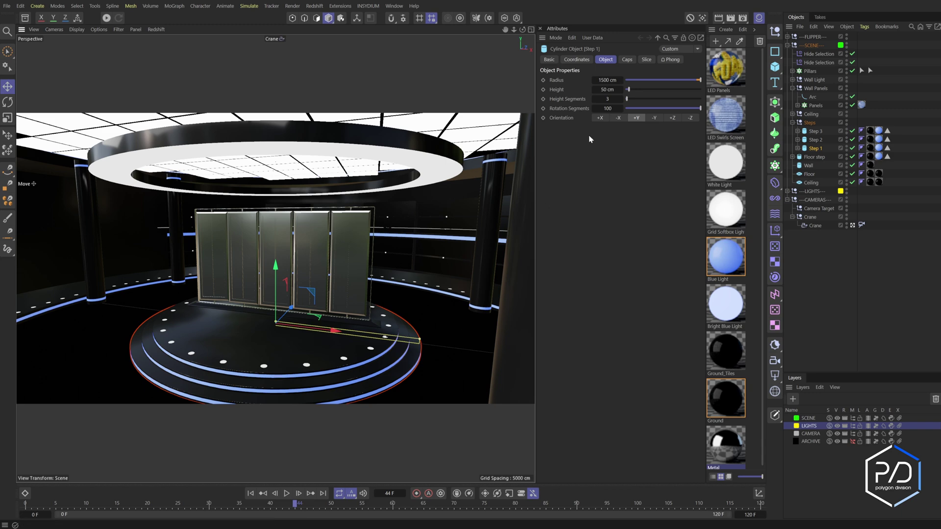
pyautogui.moveTo(609, 81)
pyautogui.mouseDown()
pyautogui.moveTo(590, 82)
pyautogui.moveTo(611, 81)
pyautogui.mouseUp()
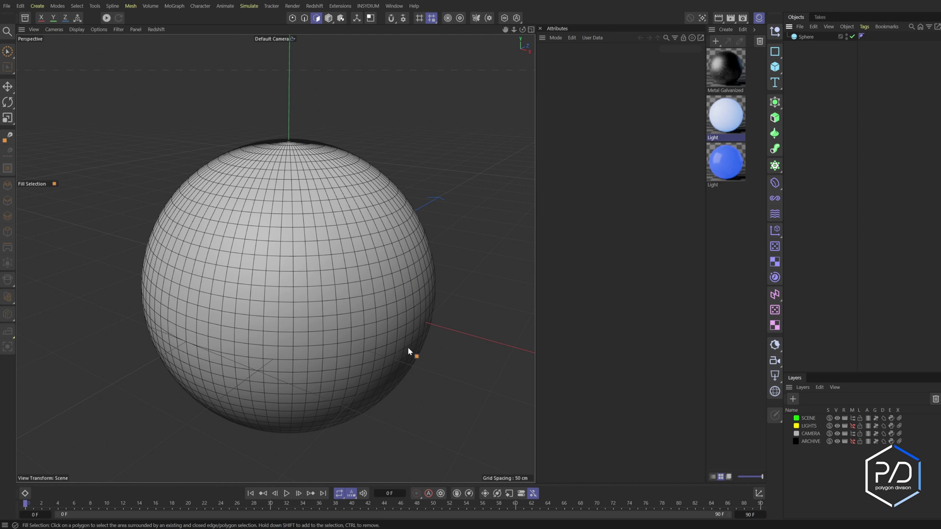
# - Select the Sphere object and activate the Loop Selection tool with U, L
pyautogui.click(805, 37)
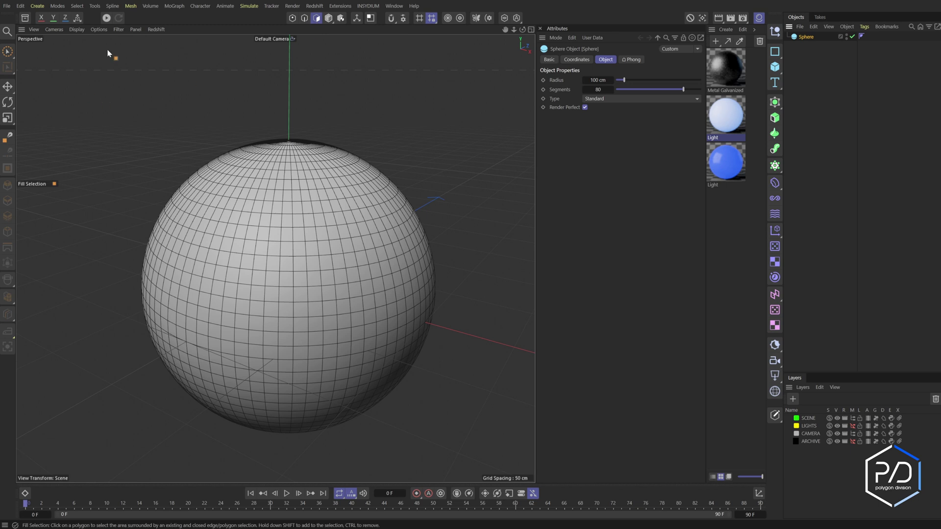
pyautogui.press('u')
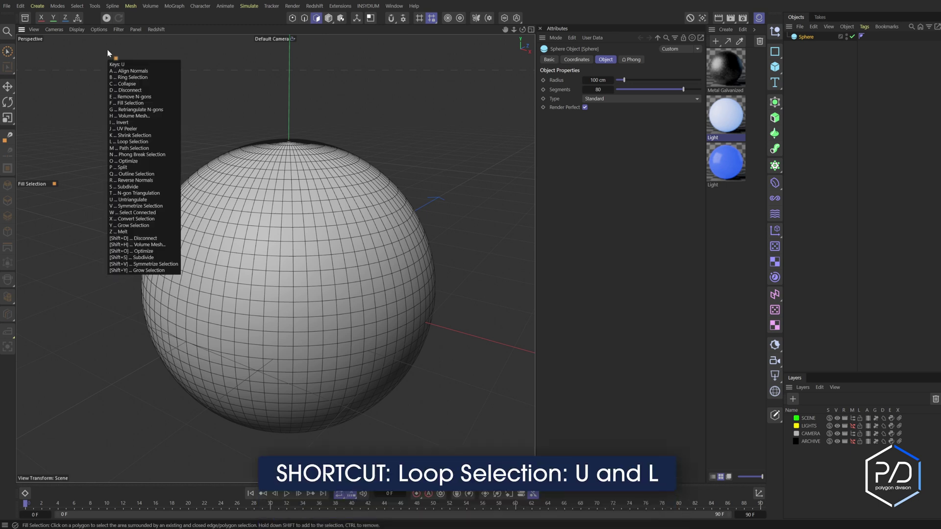
pyautogui.press('l')
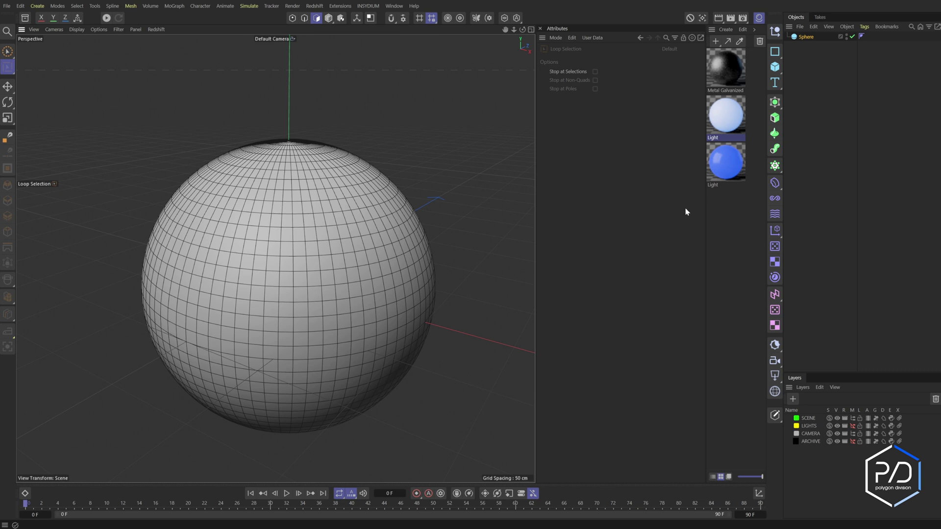
# - Add a Correction deformer under Sphere and loop-select the 160-polygon equator band in Front view
pyautogui.click(774, 183)
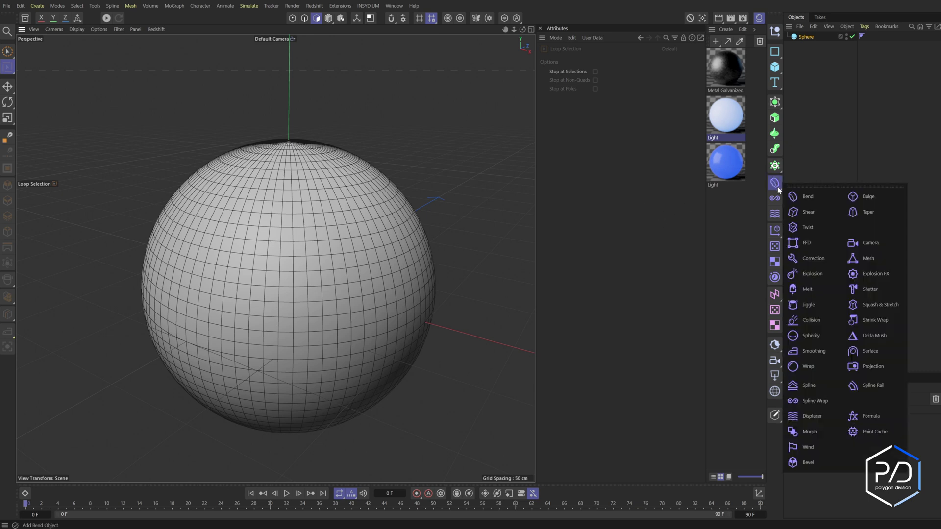
pyautogui.keyDown('shift'); pyautogui.click(796, 259); pyautogui.keyUp('shift')
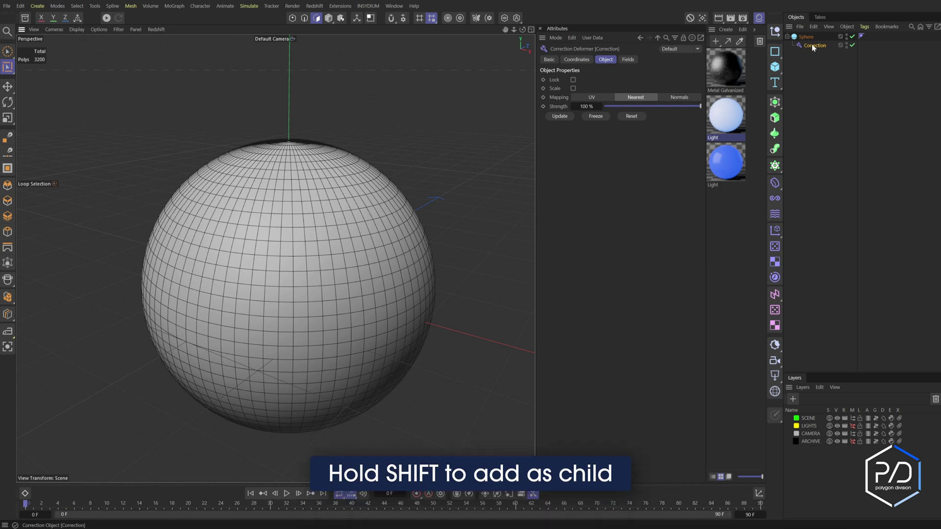
pyautogui.middleClick(366, 316)
pyautogui.middleClick(387, 385)
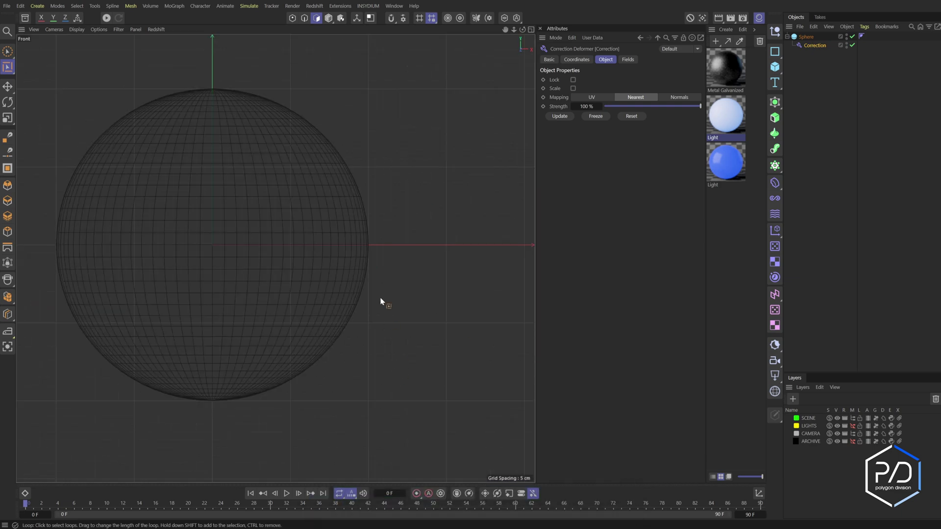
pyautogui.click(361, 239)
pyautogui.middleClick(364, 261)
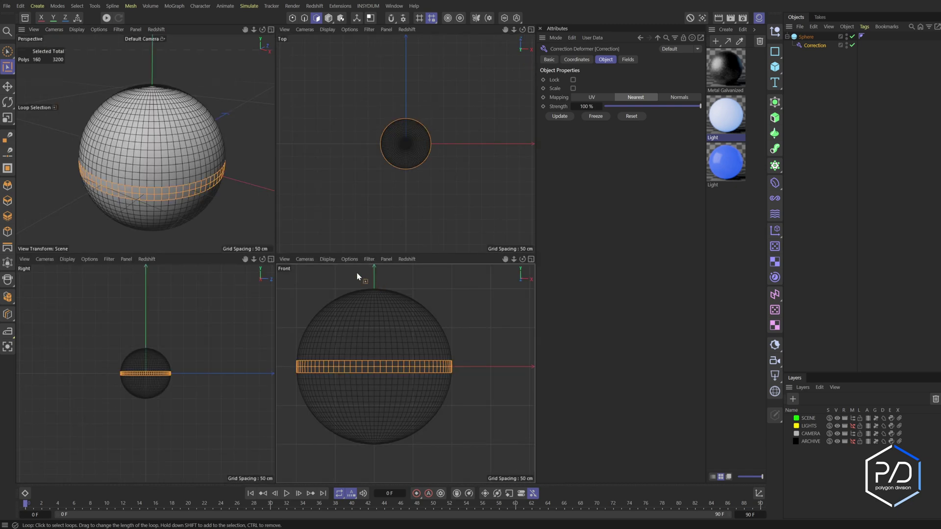
pyautogui.press('F1')
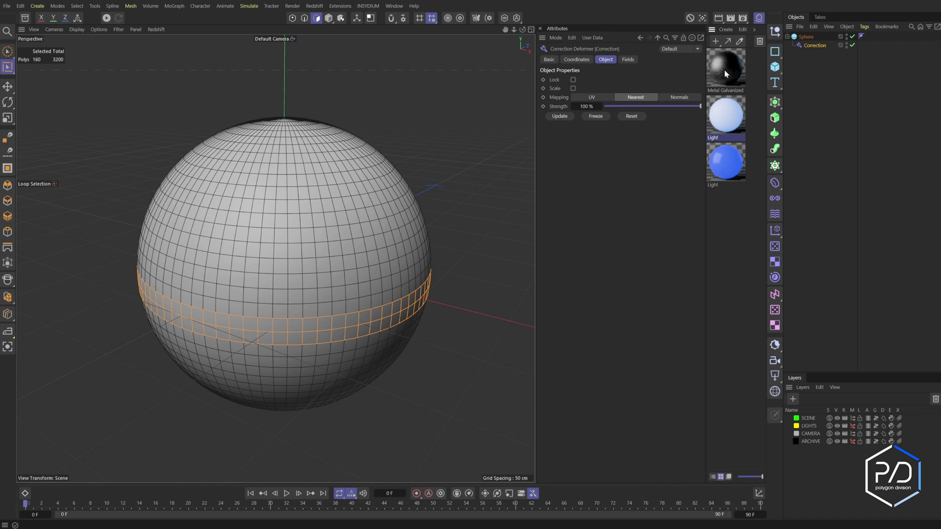
# - Apply Metal Galvanized to Sphere and the blue Light material to the band, moving its tags onto Sphere
pyautogui.moveTo(770, 46); pyautogui.dragTo(807, 37)
pyautogui.click(725, 164)
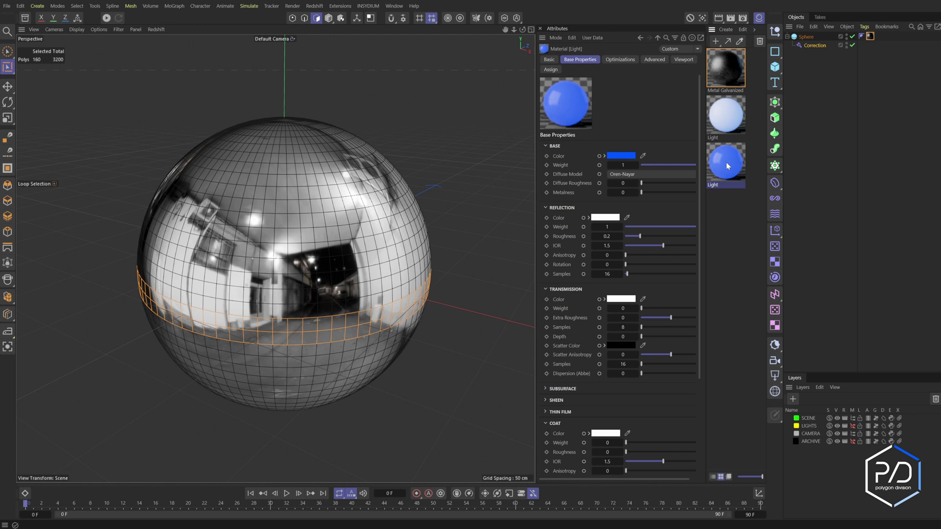
pyautogui.rightClick(727, 166)
pyautogui.click(753, 250)
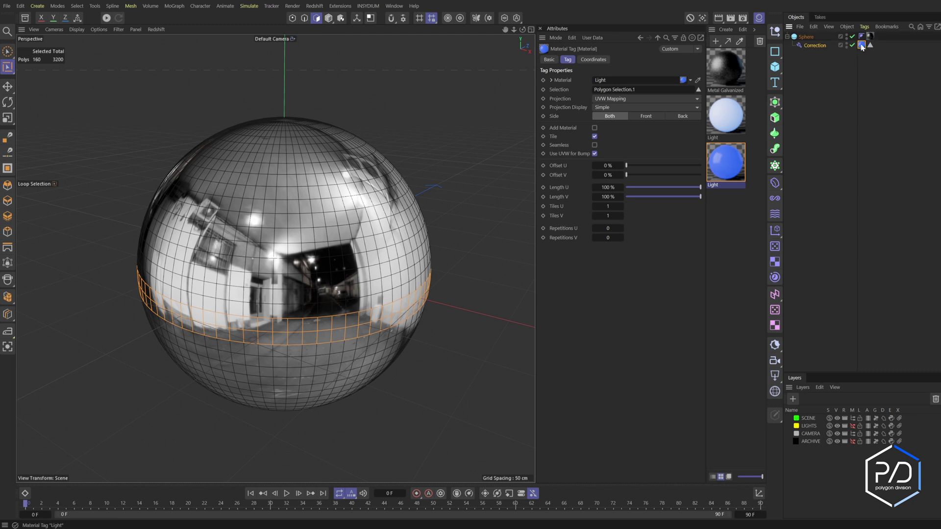
pyautogui.moveTo(874, 35); pyautogui.dragTo(828, 262)
pyautogui.moveTo(862, 45); pyautogui.dragTo(885, 35)
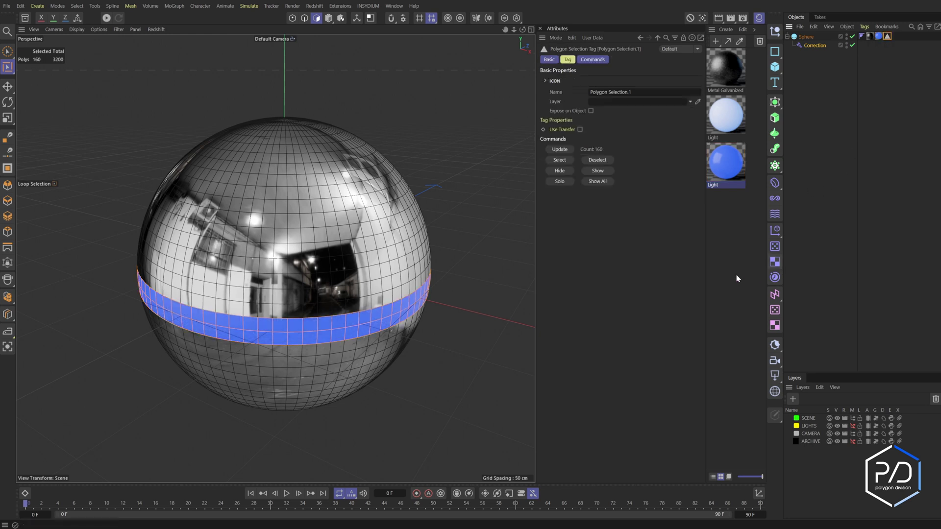
# - Loop-select the ring near the top pole, then fill-select the 320-polygon top cap inside it
pyautogui.click(806, 37)
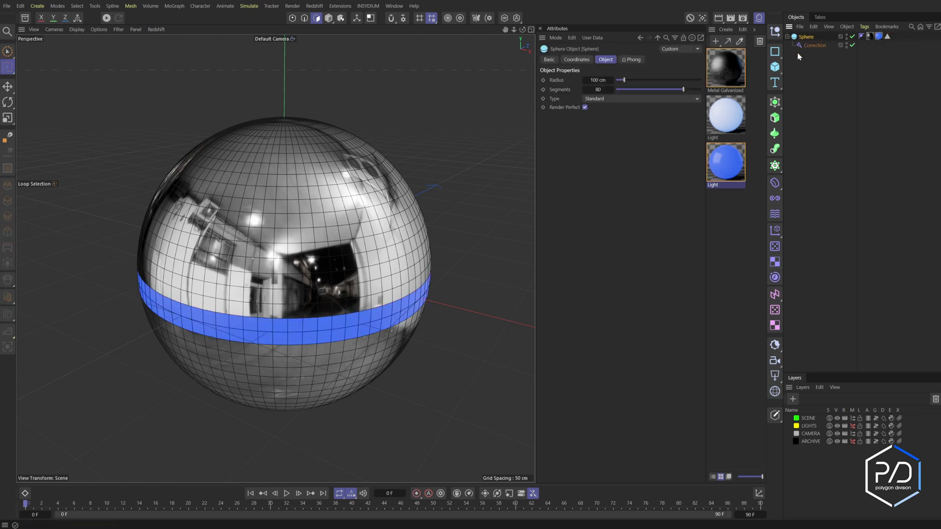
pyautogui.keyDown('alt'); pyautogui.moveTo(362, 186); pyautogui.dragTo(345, 238); pyautogui.keyUp('alt')
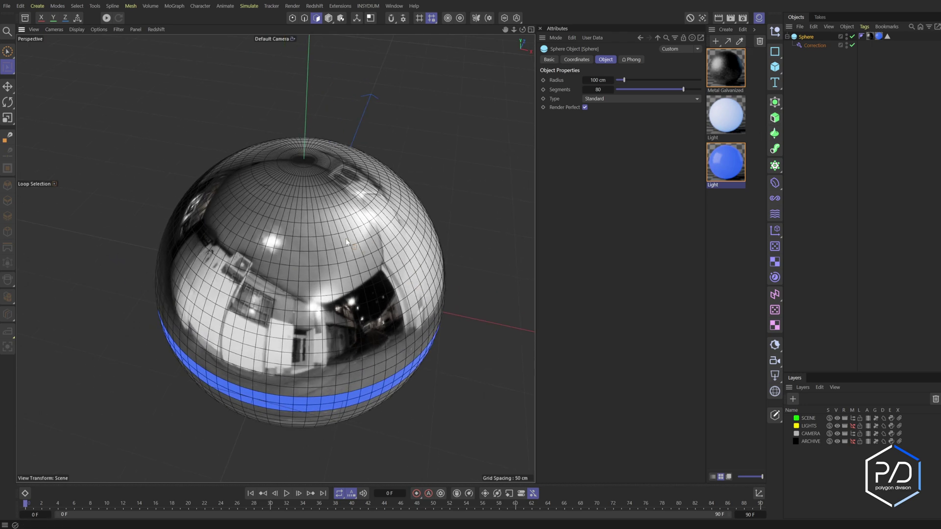
pyautogui.rightClick(346, 238)
pyautogui.click(814, 45)
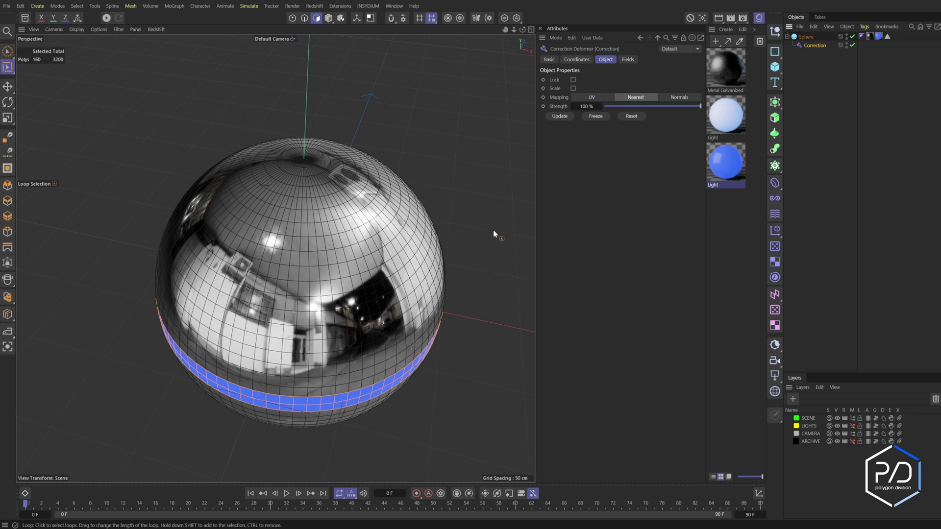
pyautogui.click(326, 190)
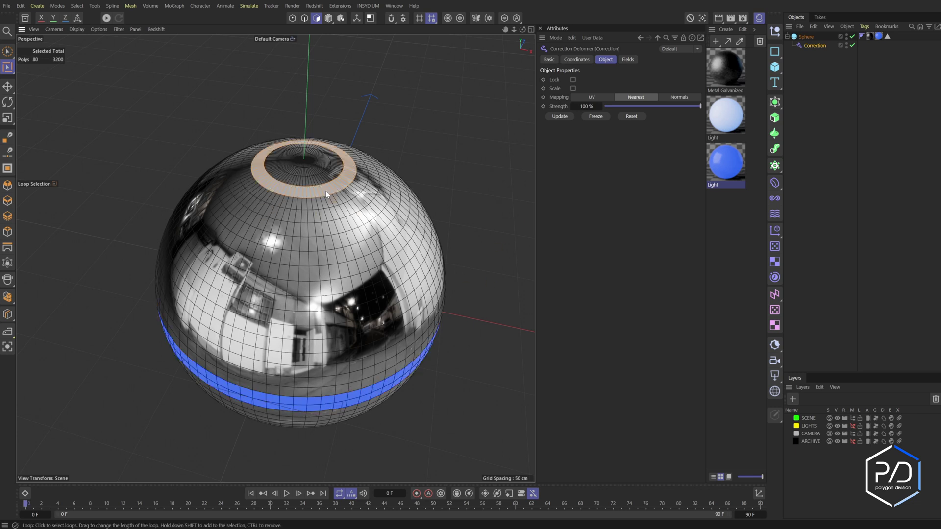
pyautogui.rightClick(325, 190)
pyautogui.click(343, 231)
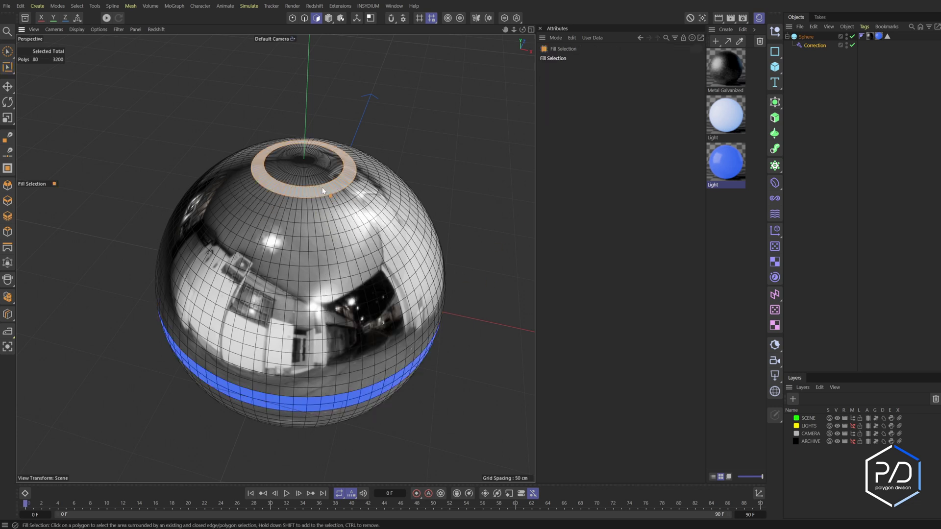
pyautogui.click(306, 167)
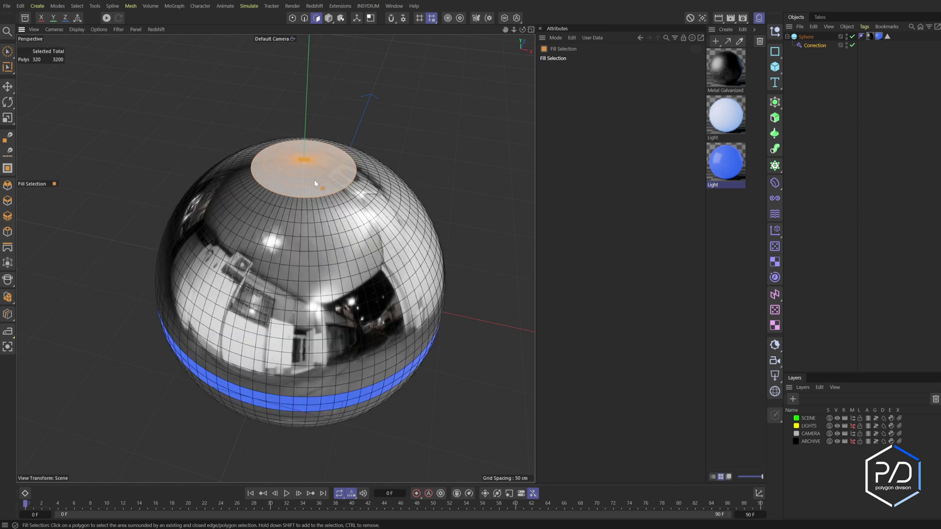
# - Apply the pale Light material to the sphere and move the selection tag onto Sphere
pyautogui.rightClick(729, 122)
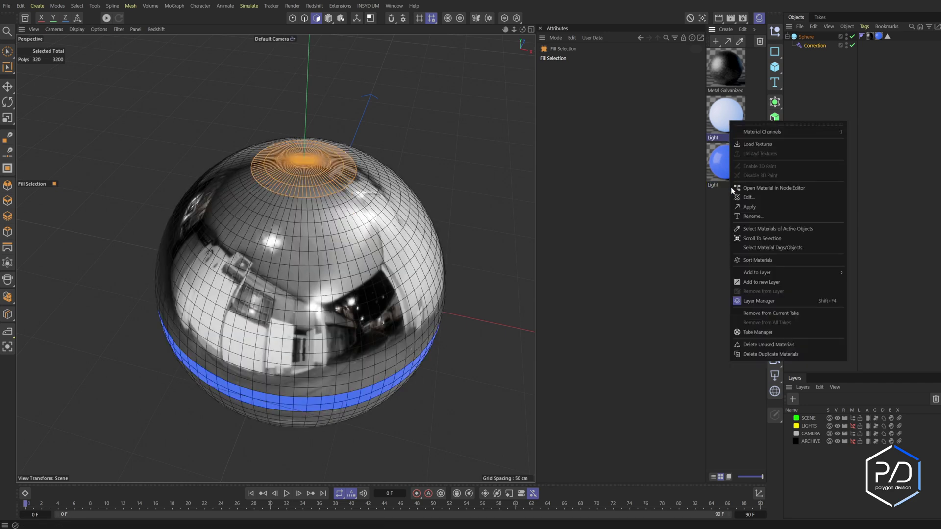
pyautogui.click(749, 207)
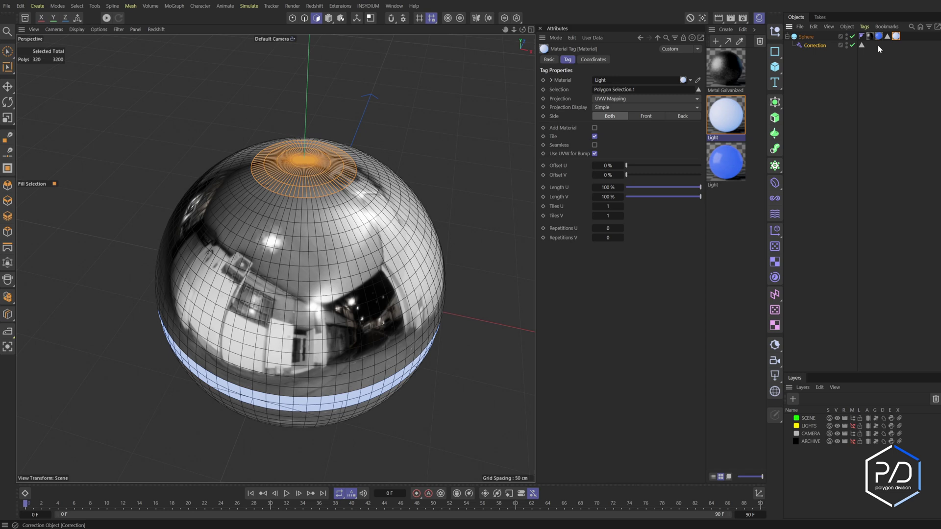
pyautogui.moveTo(861, 45); pyautogui.dragTo(904, 36)
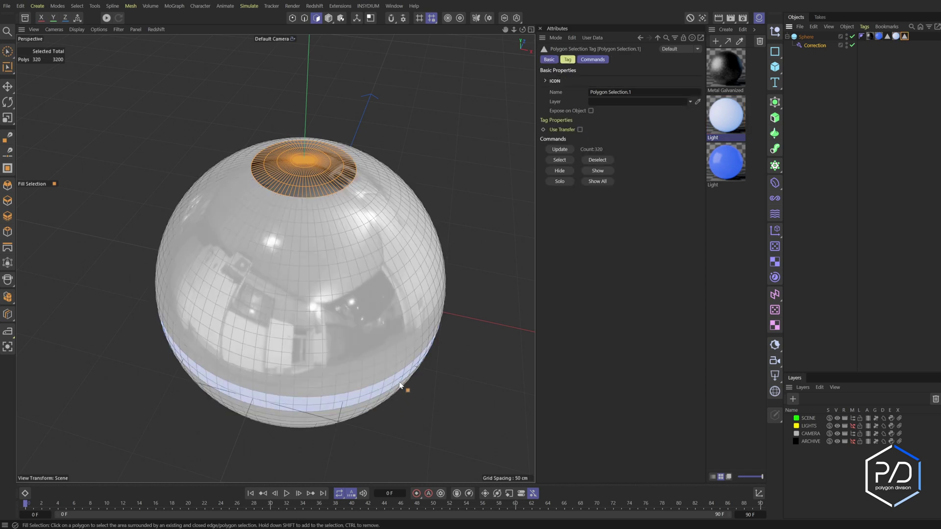
# - Undo the tag move, name the cap tag Polygon Selection.2, and set it as the Light tag's Selection
pyautogui.hotkey('ctrl', 'z')
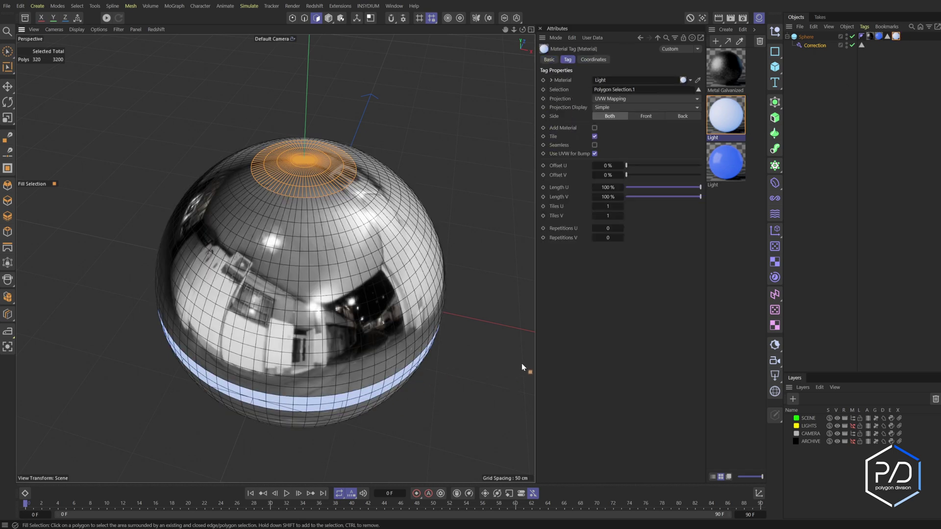
pyautogui.click(887, 37)
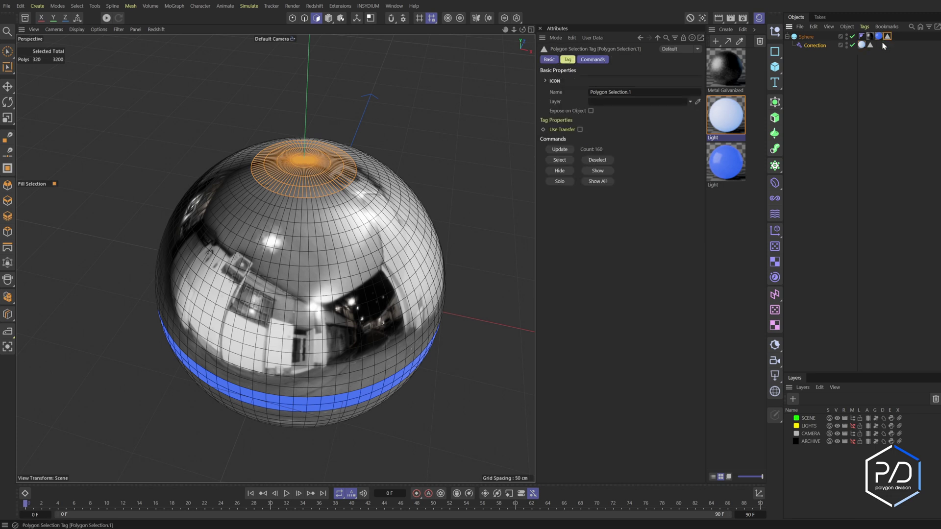
pyautogui.click(870, 45)
pyautogui.click(651, 93)
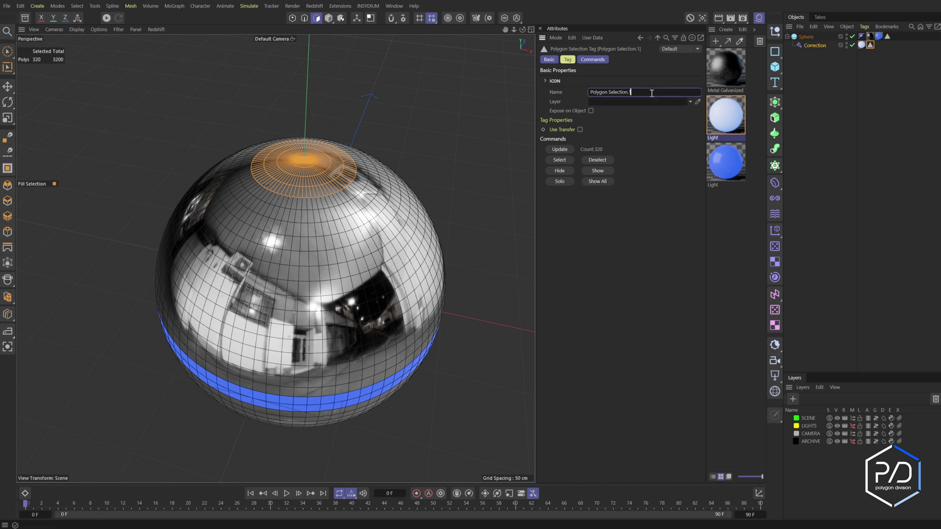
pyautogui.click(862, 46)
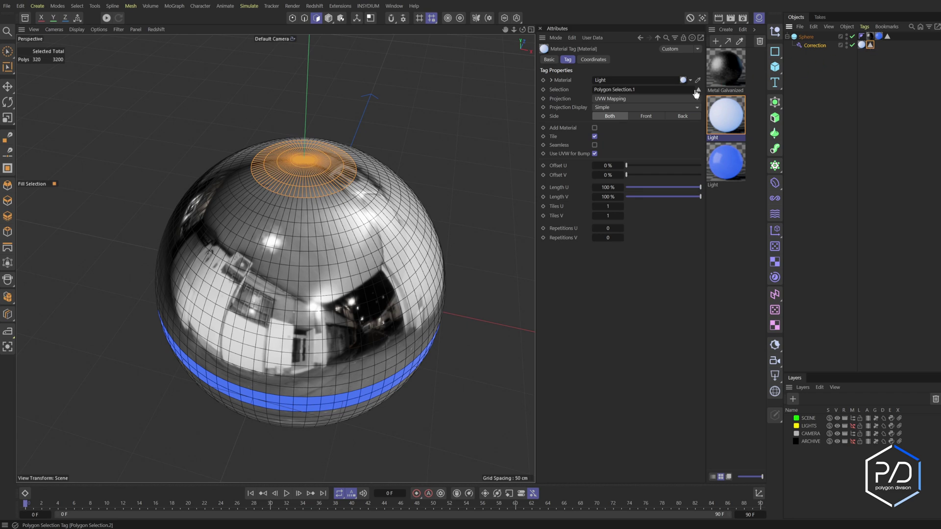
pyautogui.moveTo(644, 94); pyautogui.dragTo(645, 93)
pyautogui.moveTo(890, 35); pyautogui.dragTo(891, 36)
# - Run a Redshift preview render in the viewport and orbit to check the light-blue top cap
pyautogui.click(822, 160)
pyautogui.keyDown('alt'); pyautogui.moveTo(531, 228); pyautogui.dragTo(420, 219); pyautogui.keyUp('alt')
pyautogui.click(156, 29)
pyautogui.click(178, 44)
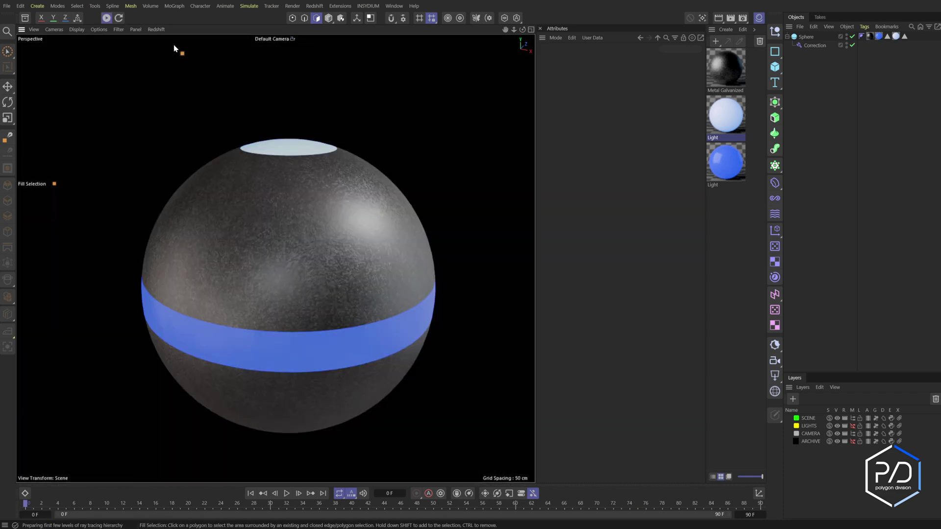
pyautogui.moveTo(359, 235)
pyautogui.keyDown('alt'); pyautogui.mouseDown()
pyautogui.moveTo(345, 224)
pyautogui.moveTo(350, 233)
pyautogui.mouseUp(); pyautogui.keyUp('alt')
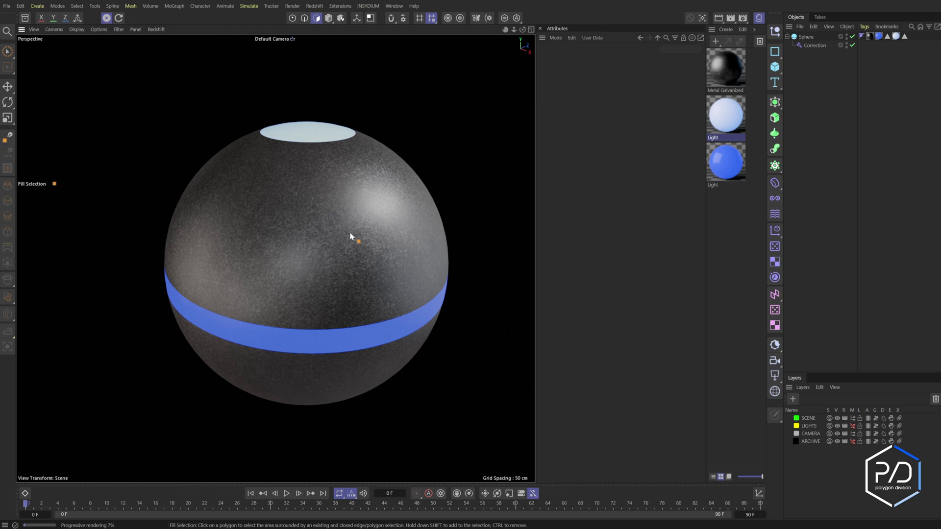
pyautogui.click(350, 236)
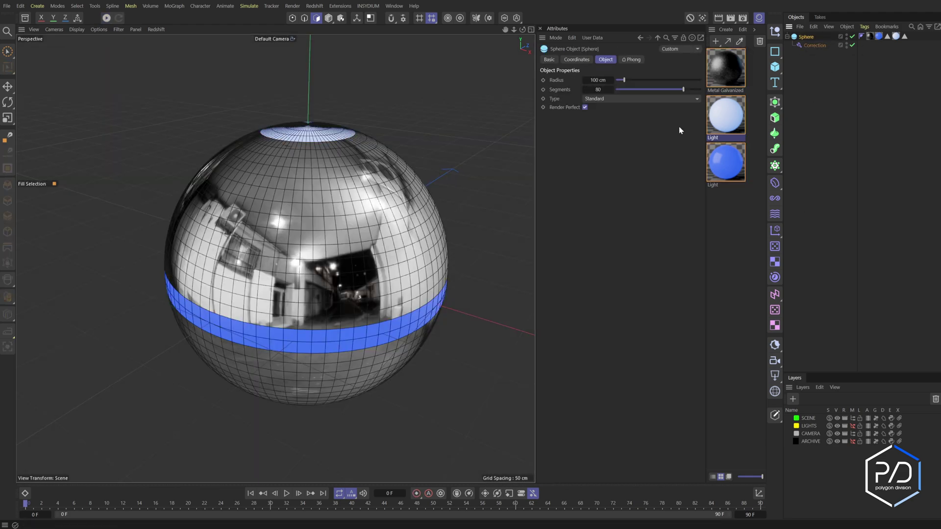
# - In Model mode, test the sphere's Segments value, then restart the Redshift preview with Ctrl+R
pyautogui.click(328, 18)
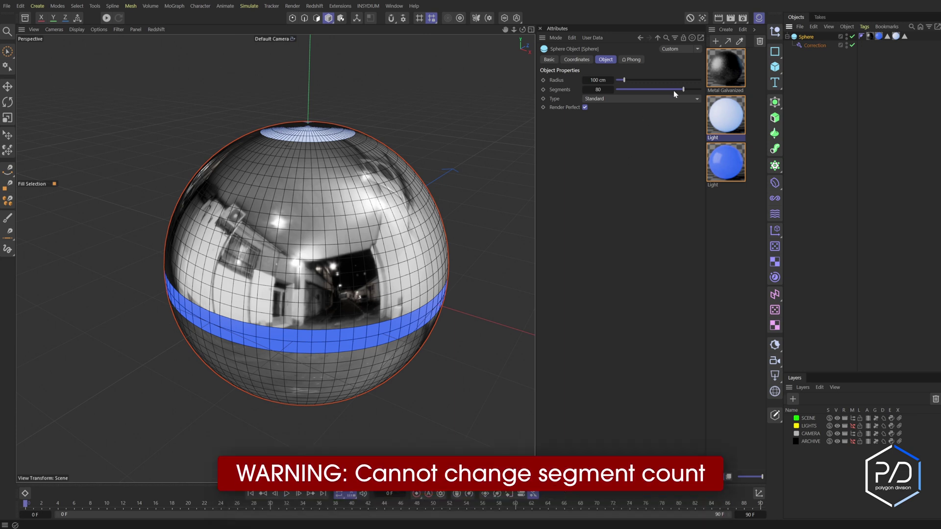
pyautogui.moveTo(681, 91)
pyautogui.mouseDown()
pyautogui.moveTo(668, 92)
pyautogui.moveTo(685, 94)
pyautogui.mouseUp()
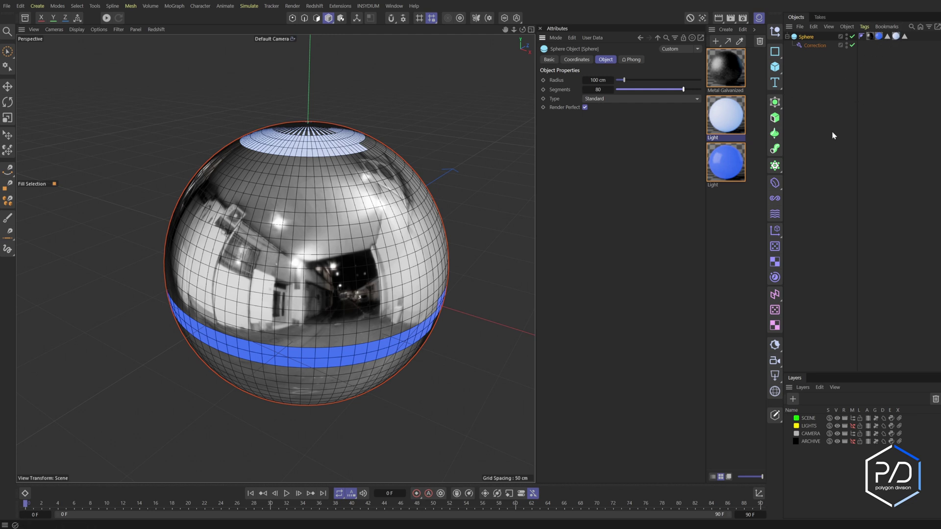
pyautogui.hotkey('ctrl', 'r')
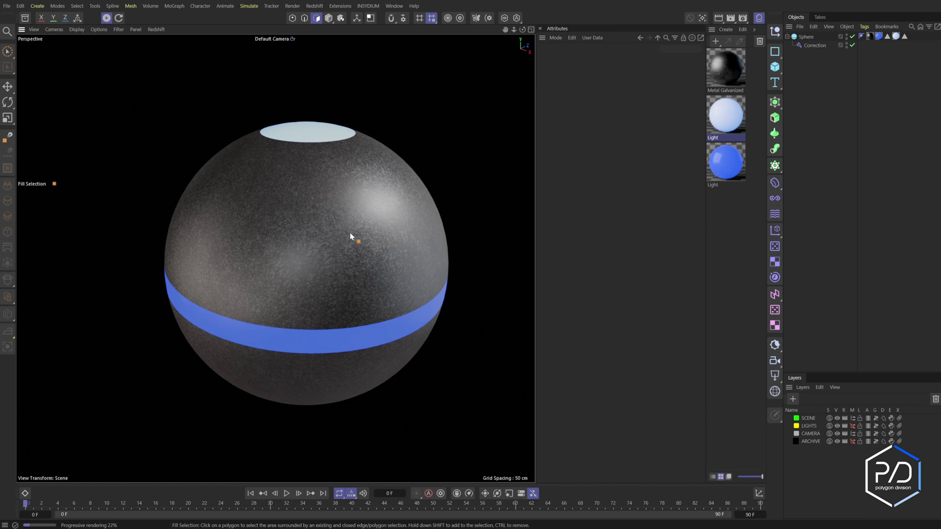